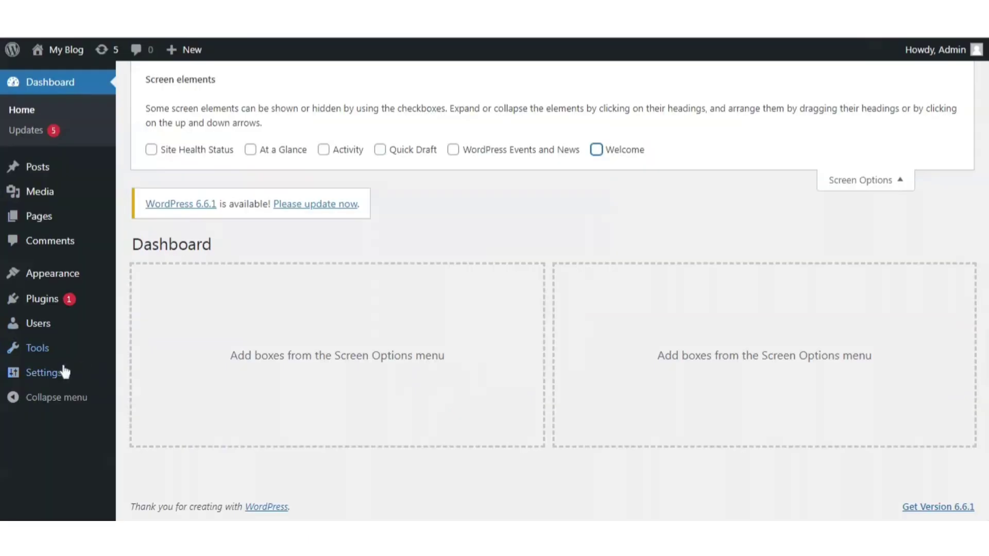
# Step: Open the General settings and review the site title, tagline, site icon, addresses, administration email, membership and language options
pyautogui.moveTo(49, 376)
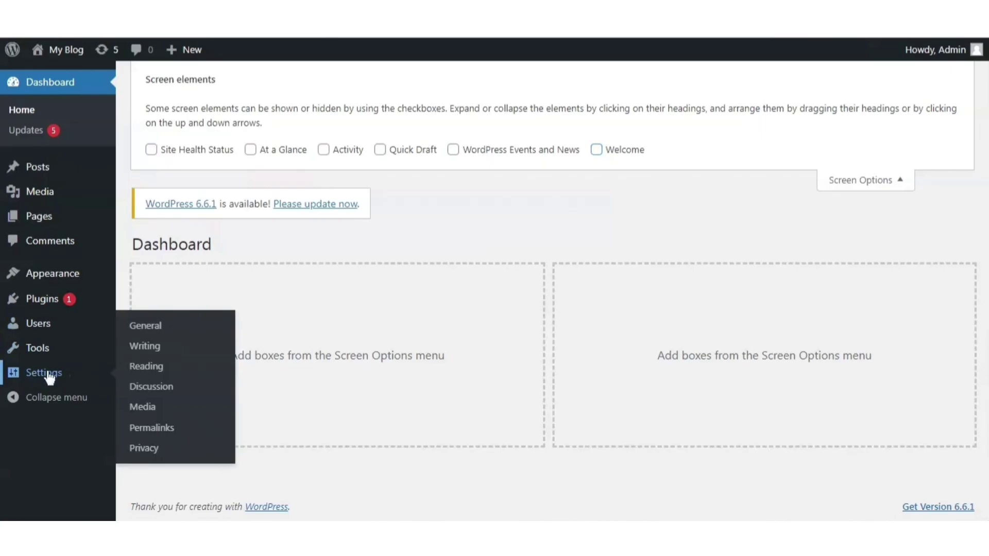
pyautogui.click(50, 378)
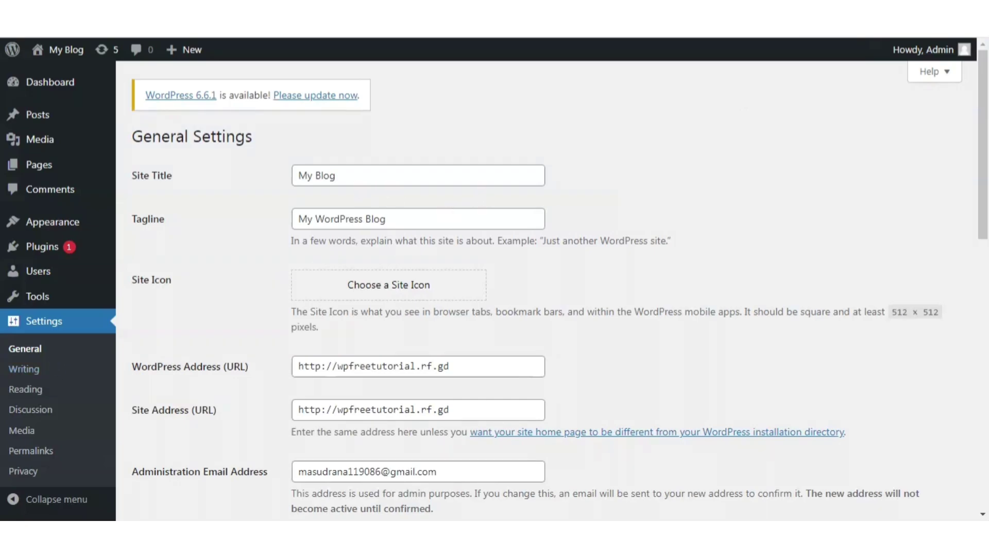
pyautogui.click(335, 175)
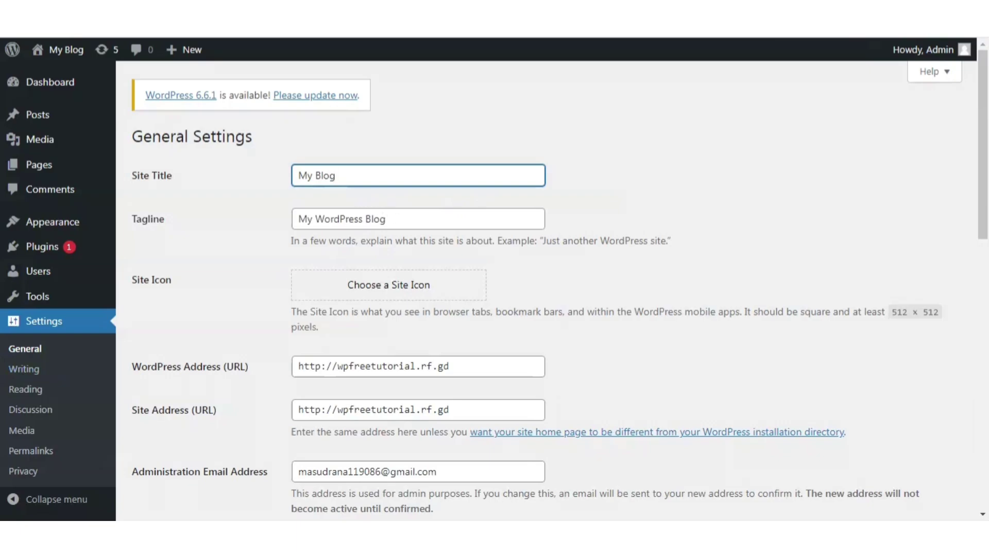
pyautogui.click(385, 219)
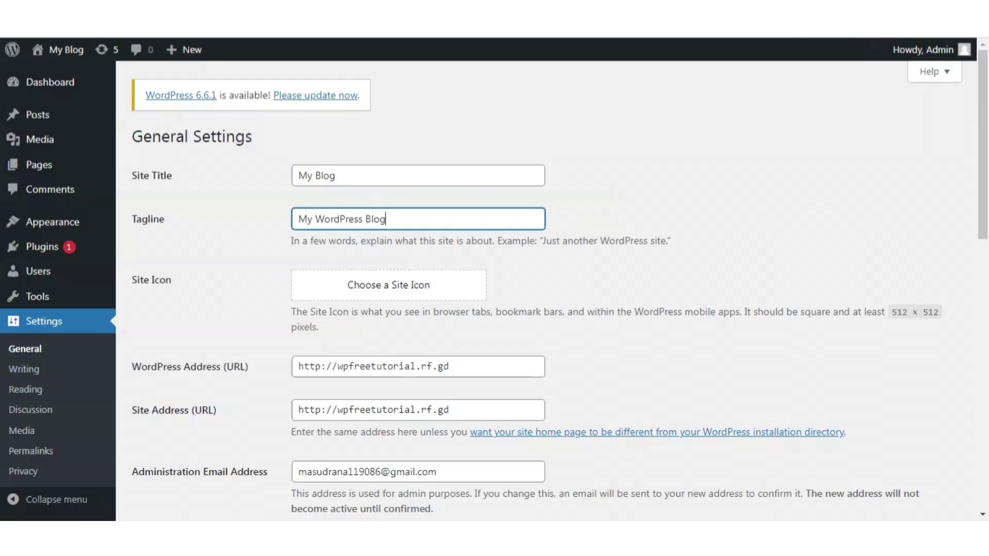
pyautogui.scroll(-3, 546, 289)
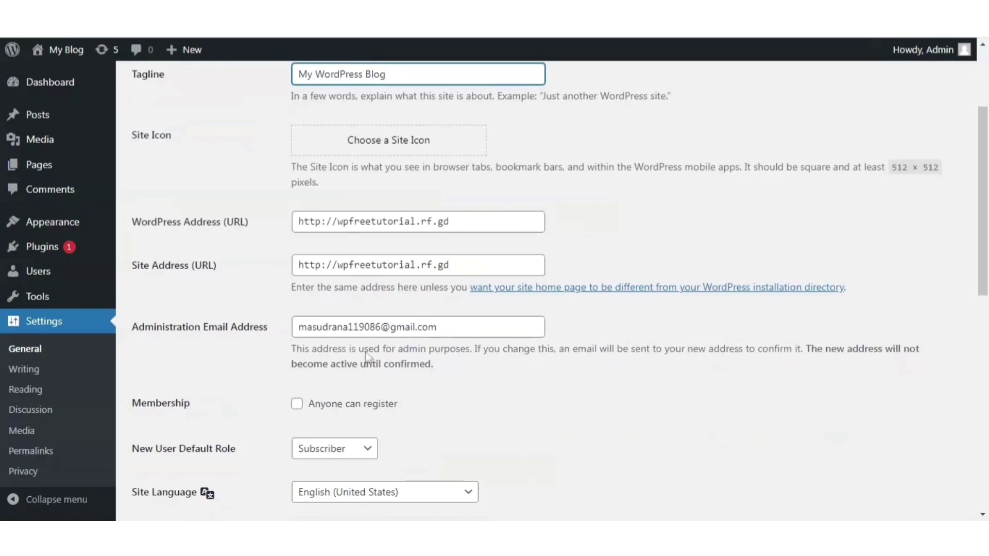
pyautogui.scroll(3, 282, 370)
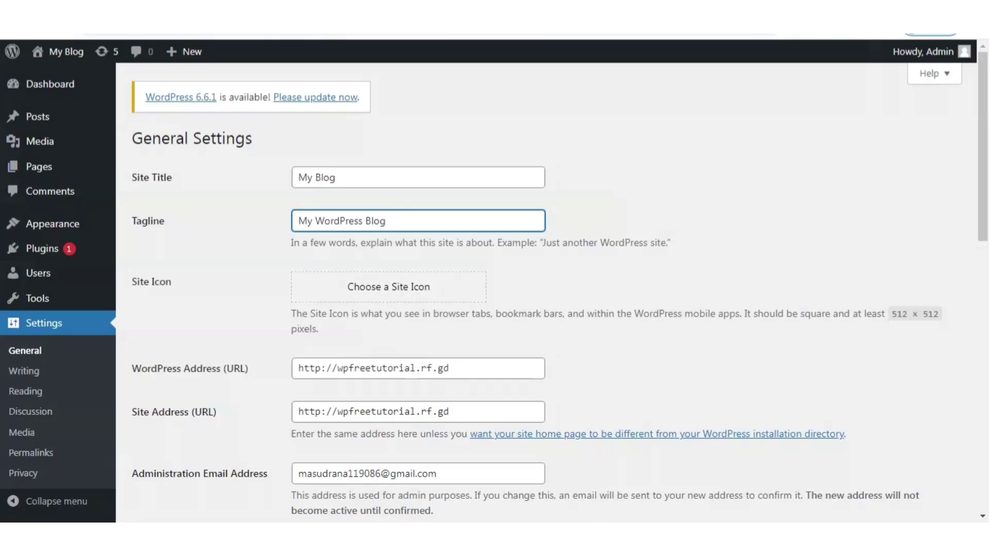
pyautogui.scroll(-3, 560, 293)
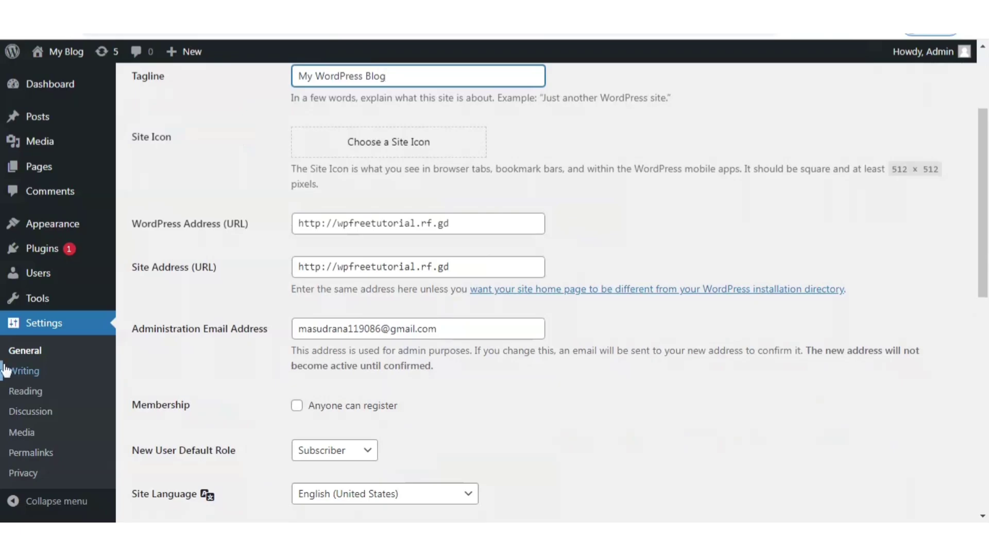
# Step: Review the Writing settings, covering the default post category and format, post via email, and update services
pyautogui.click(26, 371)
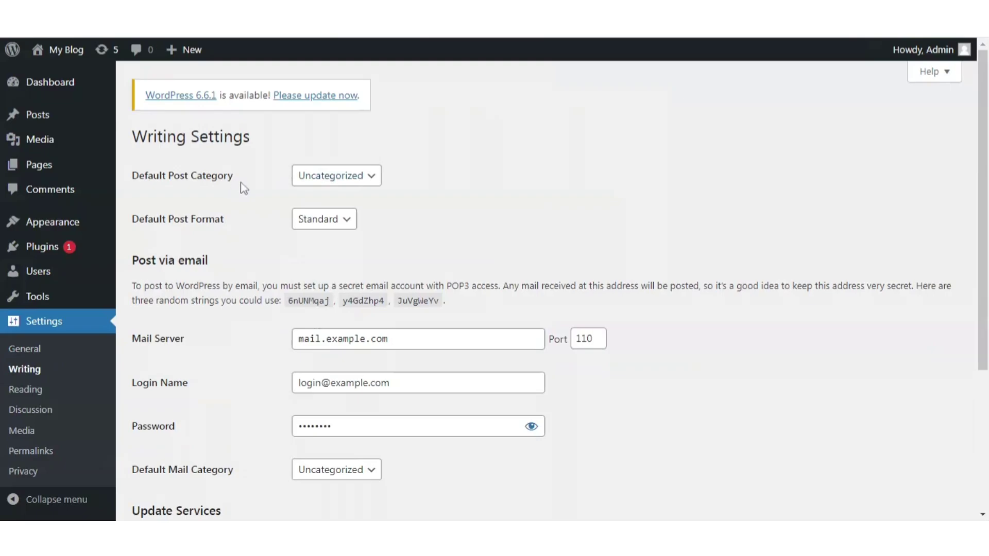
pyautogui.click(373, 182)
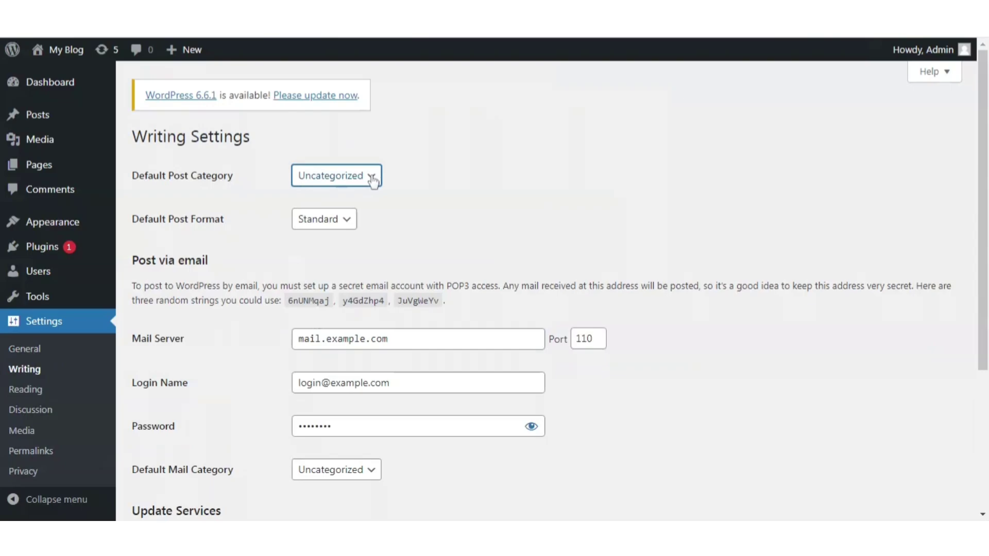
pyautogui.click(338, 225)
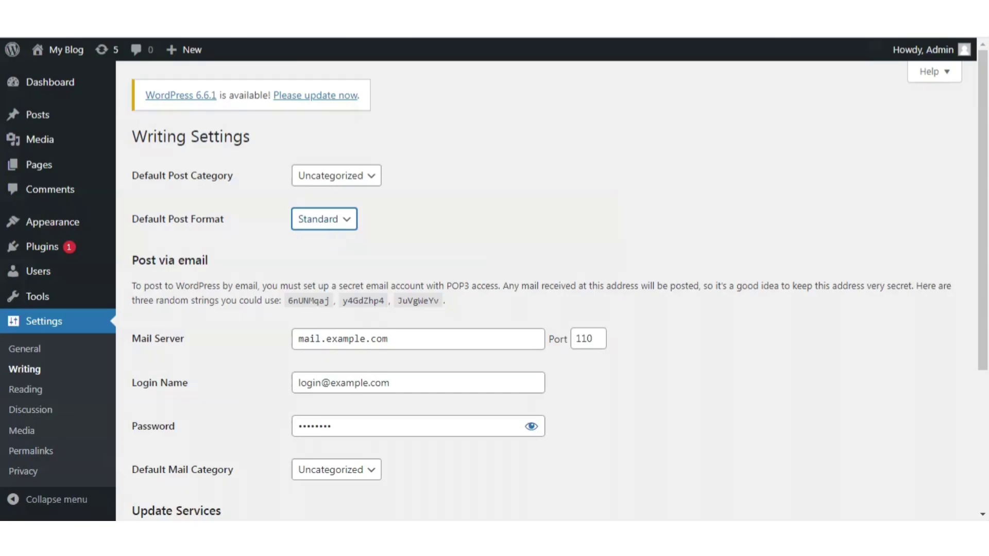
pyautogui.click(267, 260)
pyautogui.scroll(-1, 351, 376)
pyautogui.scroll(-1, 348, 376)
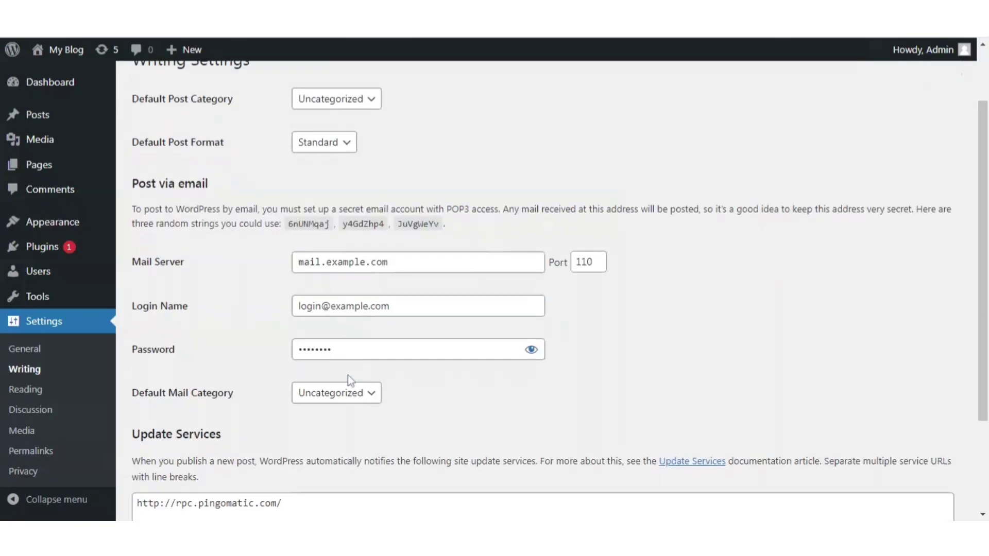
pyautogui.scroll(-3, 349, 377)
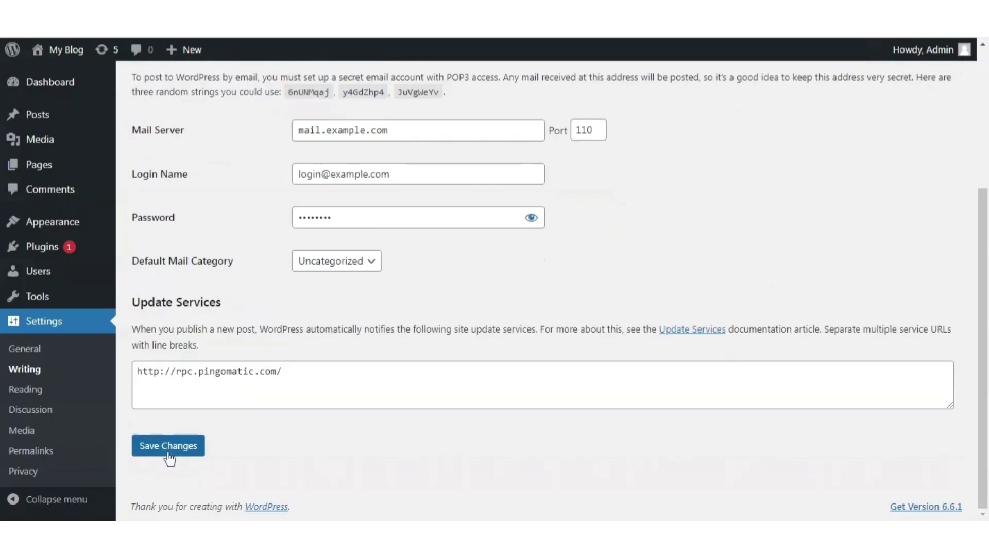
# Step: In the Reading settings, make the homepage display a static page and choose Sample Page as the homepage
pyautogui.click(27, 390)
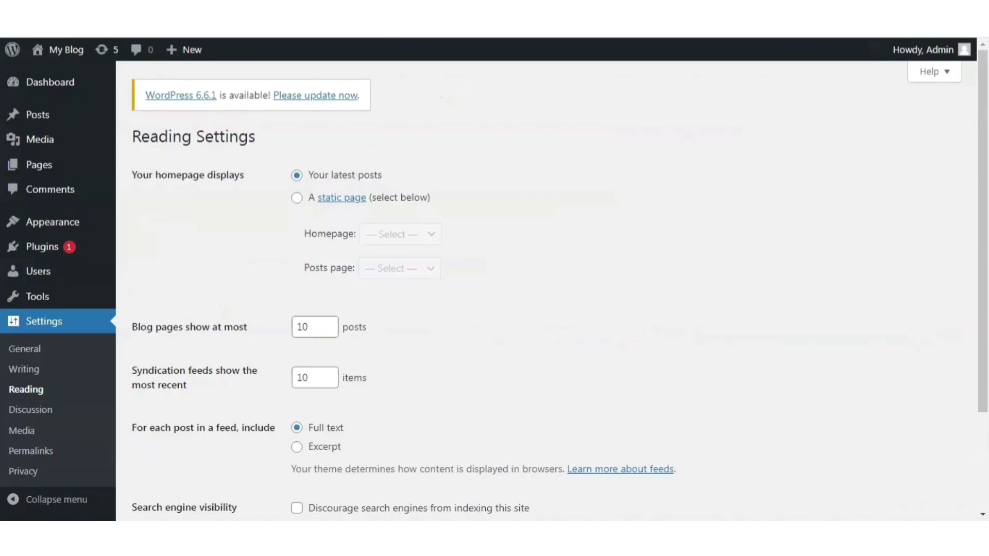
pyautogui.click(297, 201)
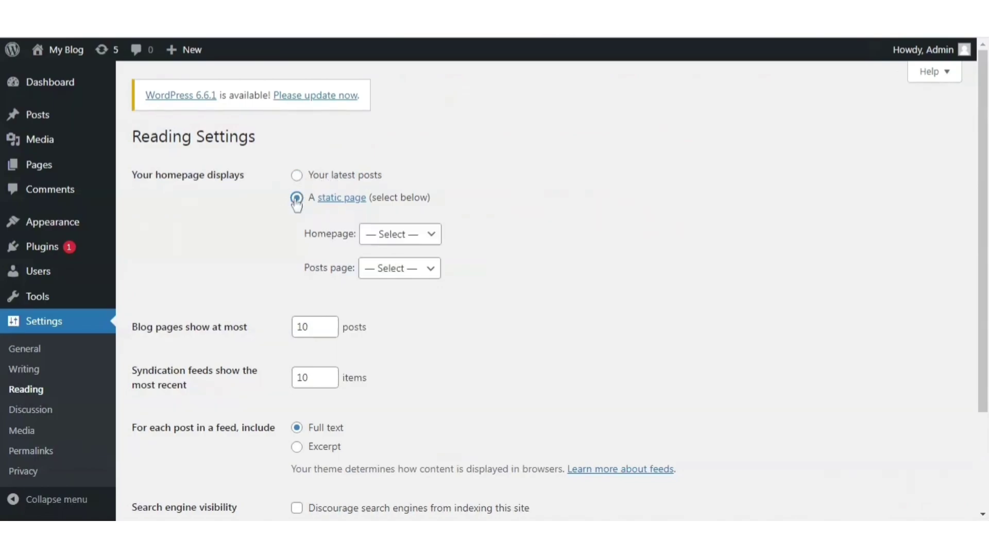
pyautogui.click(408, 239)
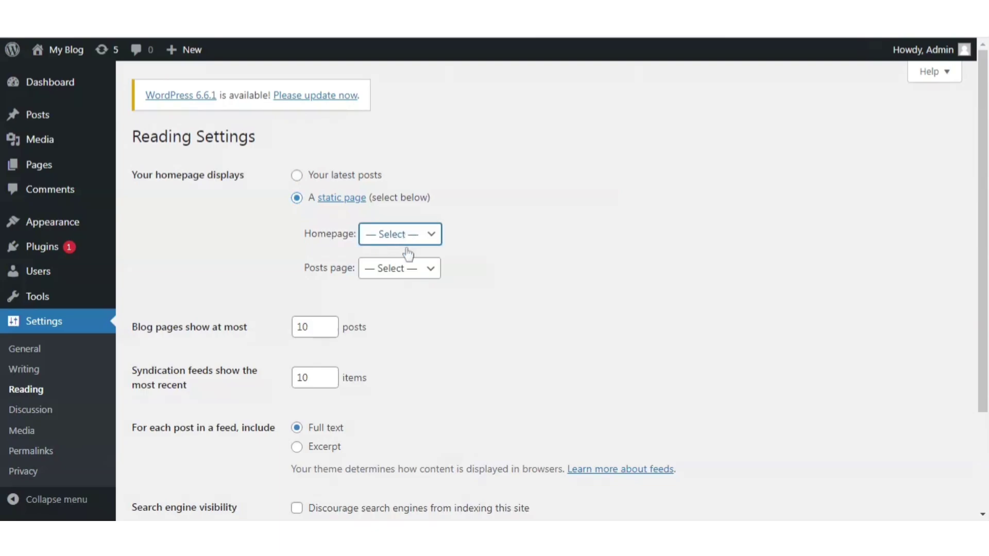
pyautogui.click(409, 254)
pyautogui.click(431, 271)
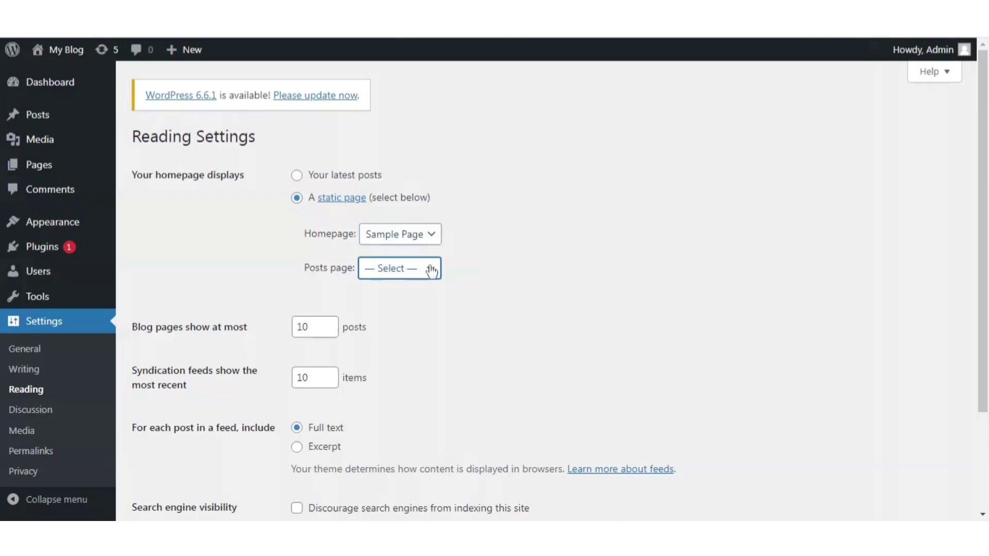
pyautogui.click(465, 266)
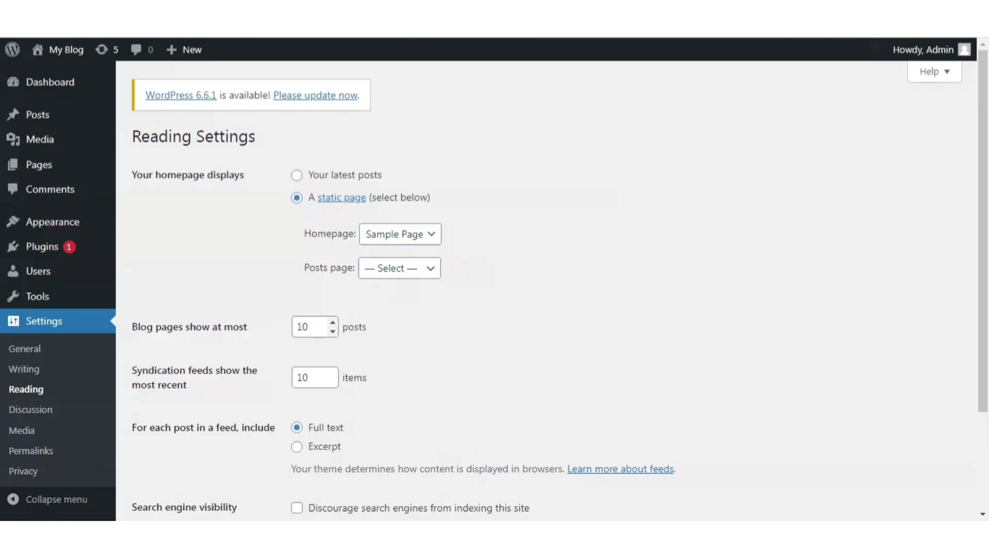
# Step: Try the option that discourages search engines from indexing the site, leave it off, and save the Reading settings
pyautogui.click(308, 327)
pyautogui.scroll(-3, 374, 415)
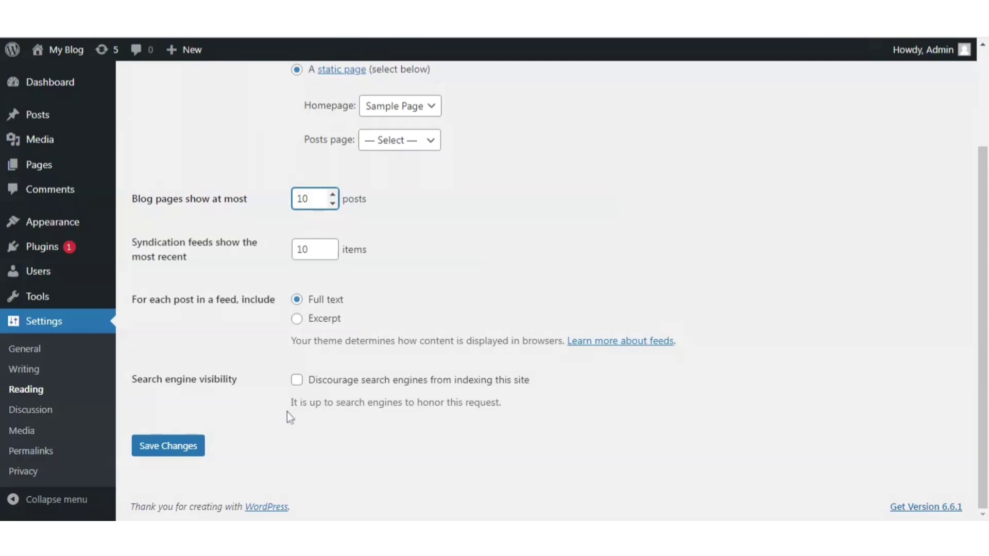
pyautogui.click(297, 382)
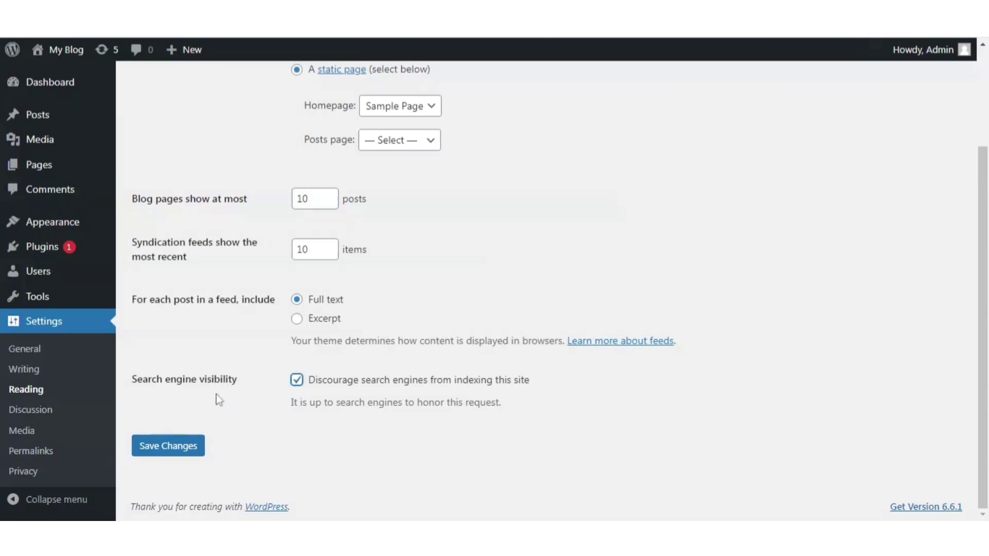
pyautogui.click(296, 381)
pyautogui.click(169, 451)
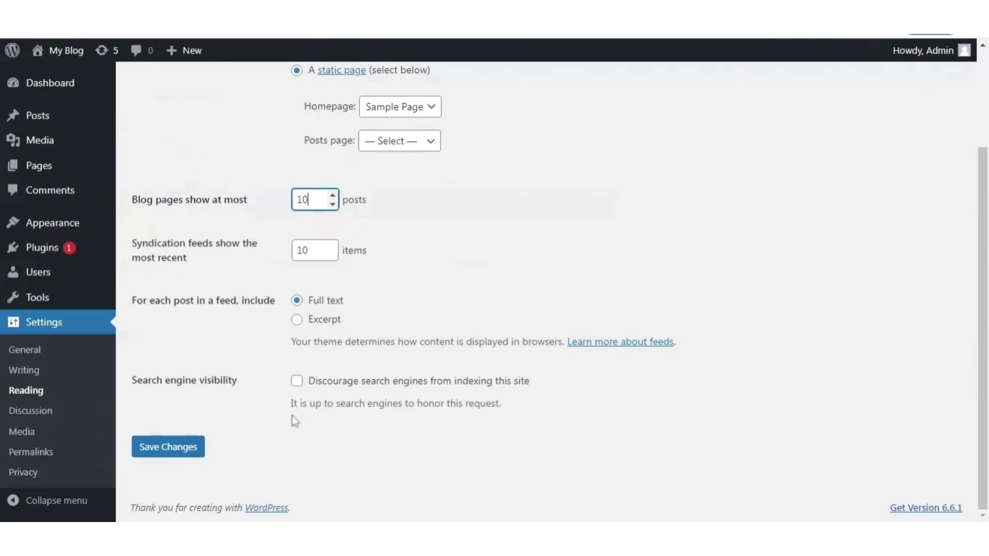
# Step: Review the comment options in the Discussion settings and the image size and upload options in the Media settings
pyautogui.click(38, 410)
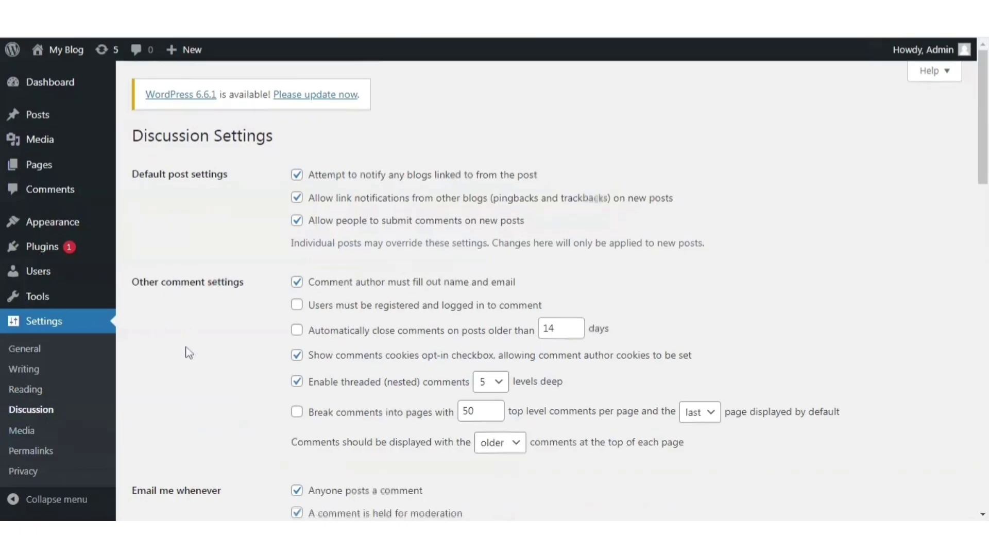
pyautogui.scroll(-4, 187, 353)
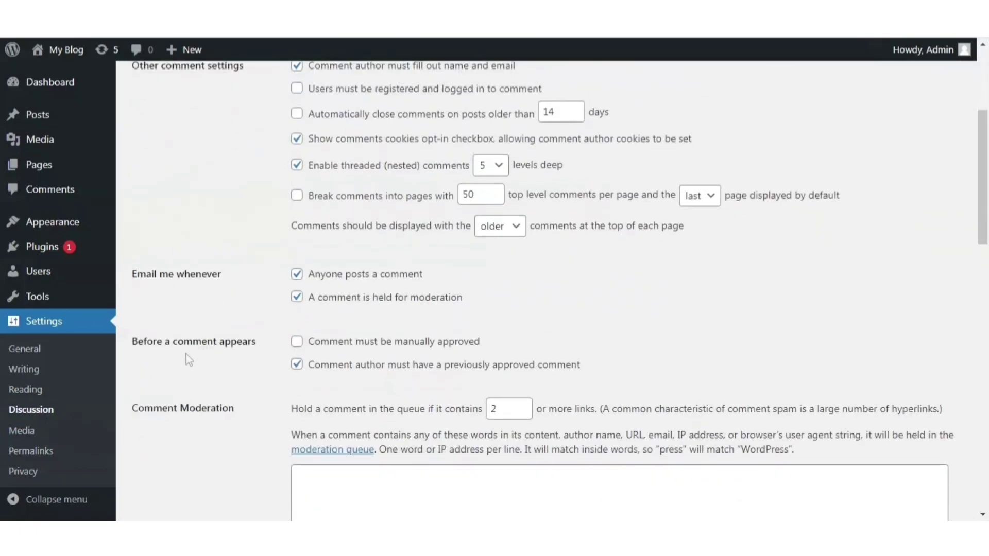
pyautogui.scroll(-2, 189, 360)
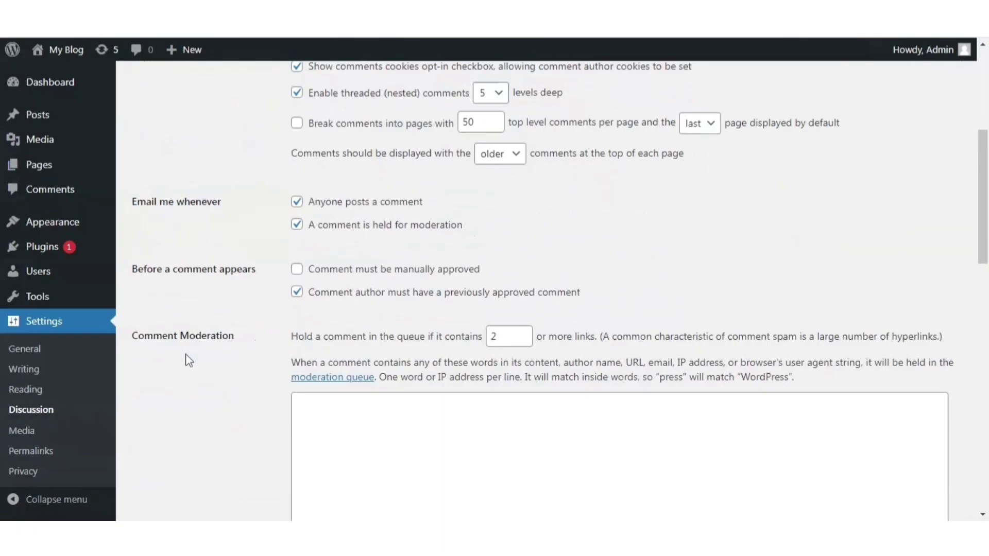
pyautogui.click(25, 431)
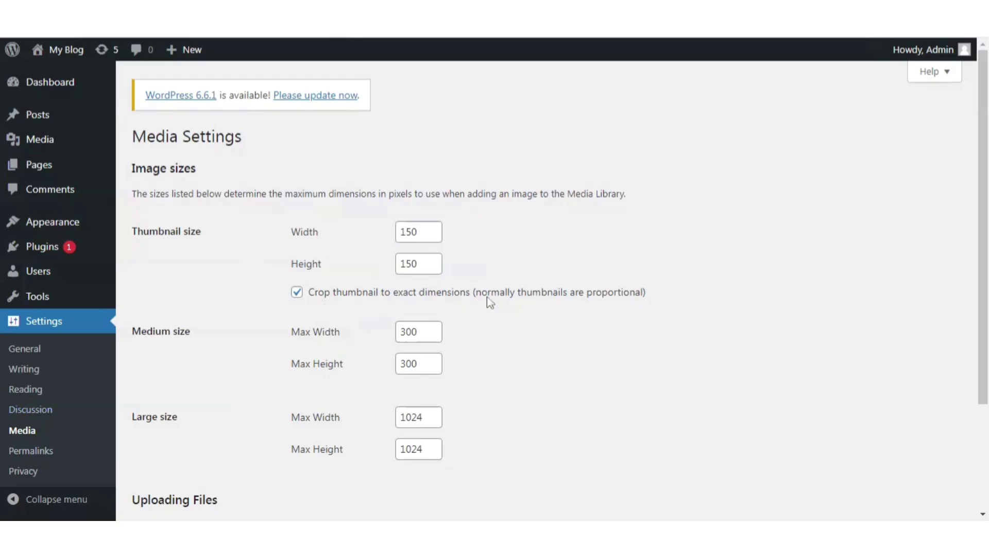
pyautogui.scroll(-3, 375, 325)
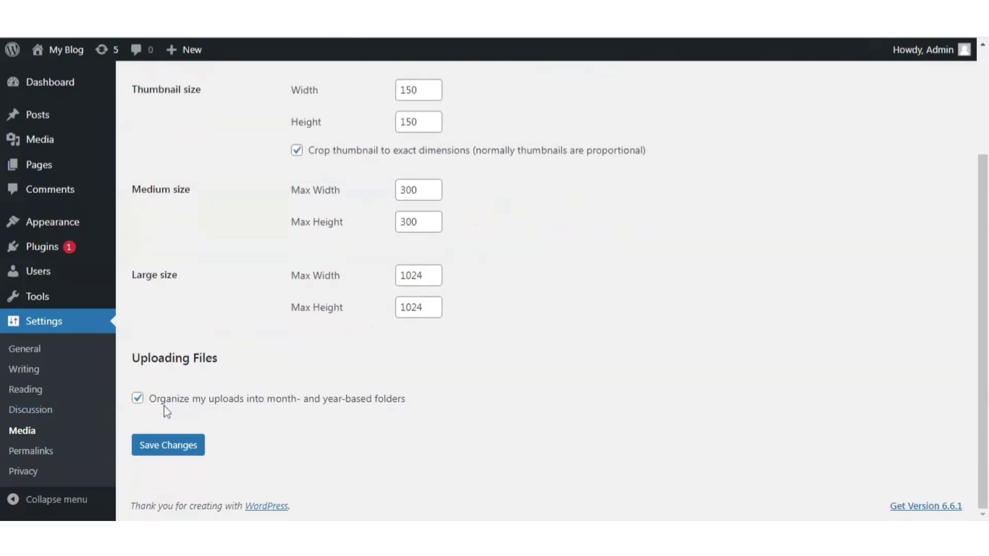
# Step: Set the permalinks to the Post name format, switch to Custom Structure with /%postname%/, and save the changes
pyautogui.click(36, 452)
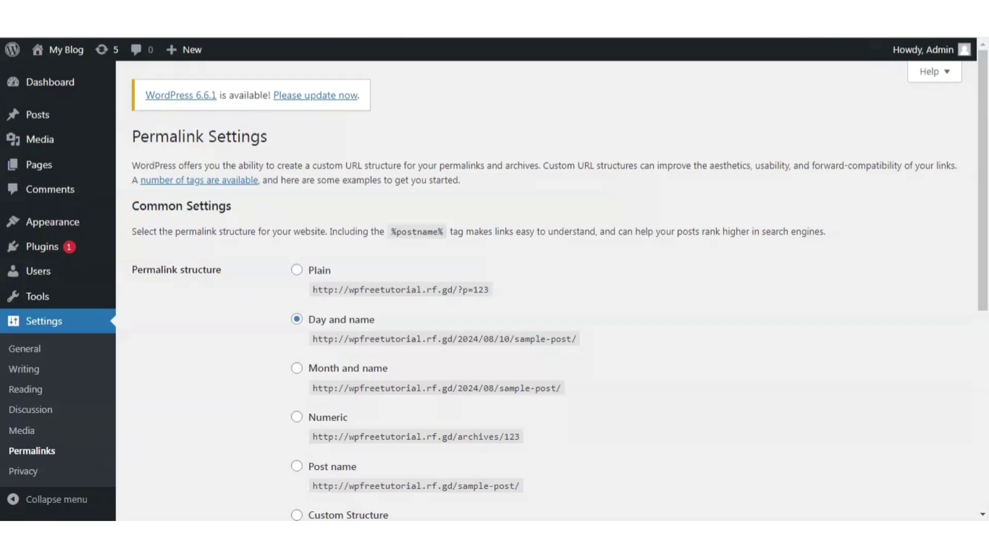
pyautogui.scroll(-1, 567, 309)
pyautogui.scroll(-2, 631, 313)
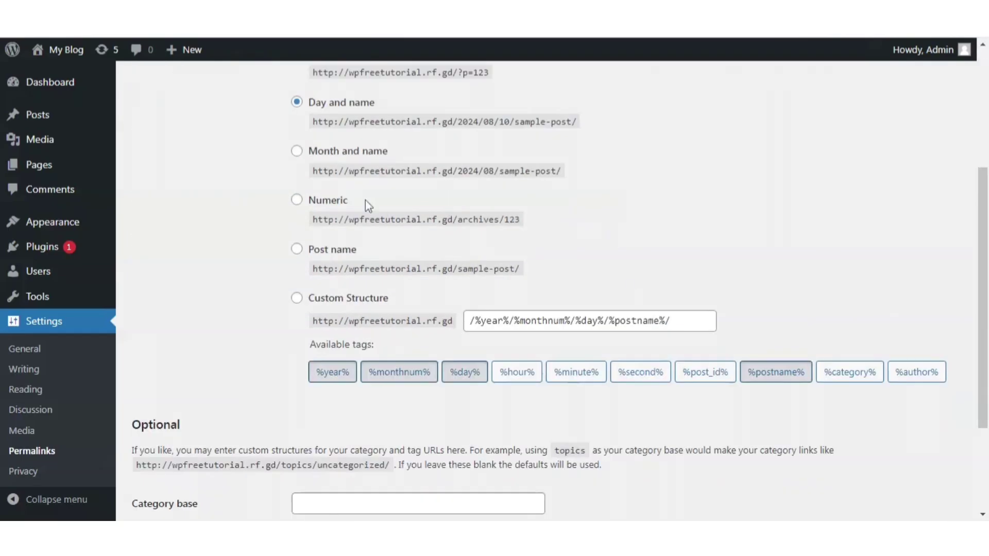
pyautogui.click(301, 250)
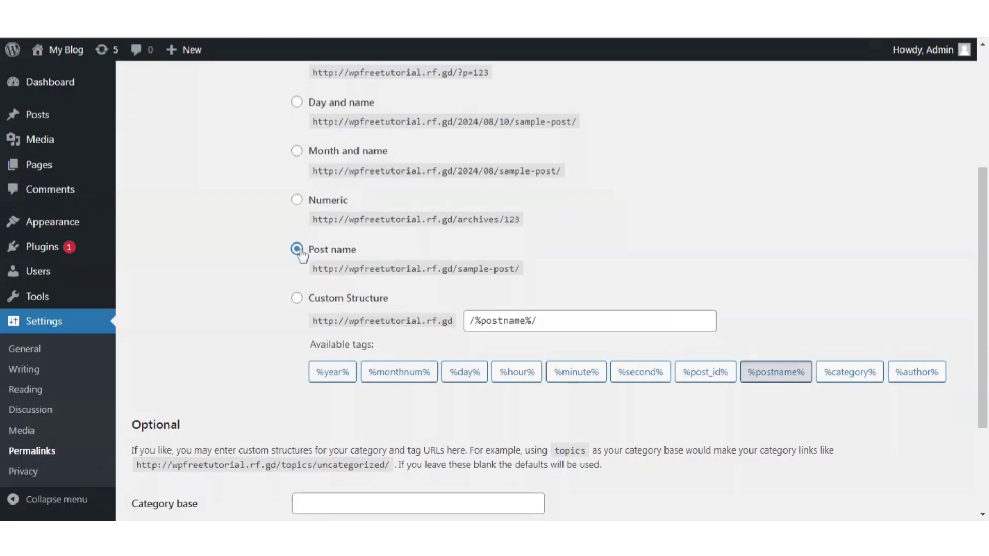
pyautogui.click(297, 298)
pyautogui.scroll(-3, 448, 391)
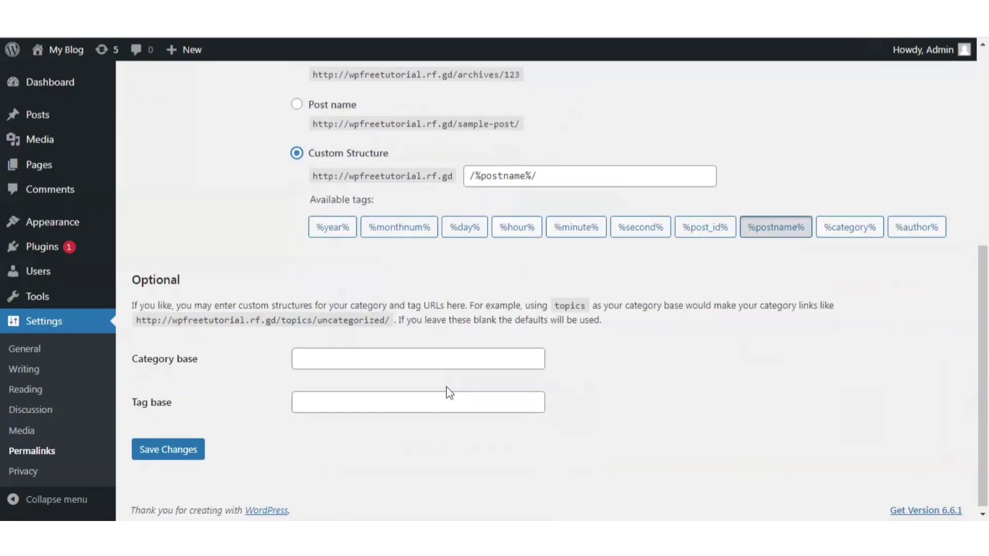
pyautogui.click(169, 452)
# Step: Open the Privacy settings and review the options for creating or changing the Privacy Policy page
pyautogui.click(24, 472)
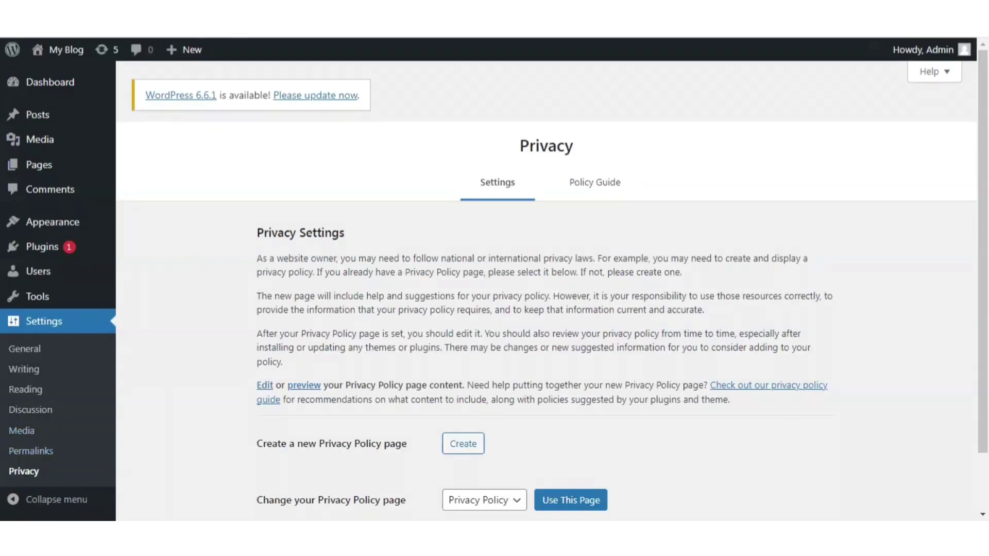
pyautogui.scroll(-2, 546, 288)
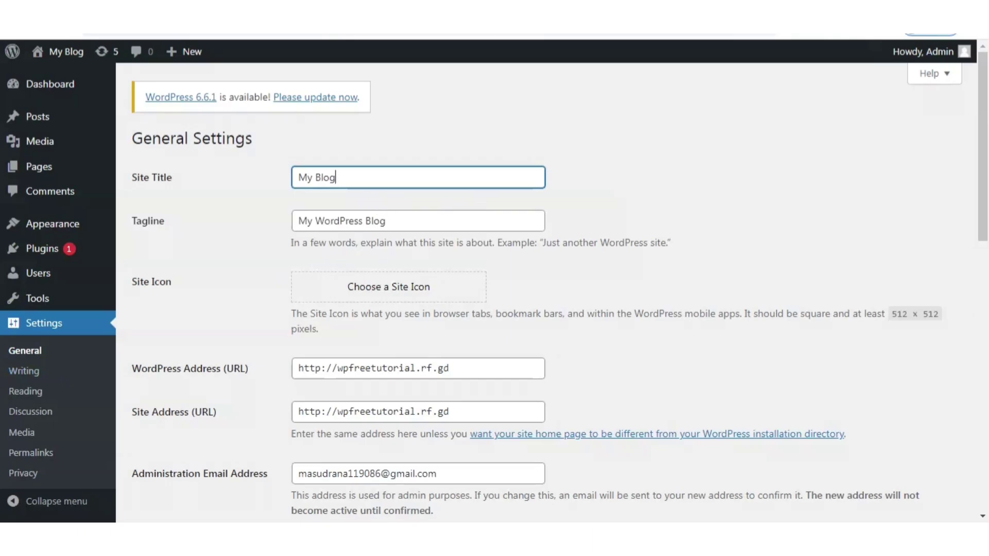
pyautogui.press('Tab')
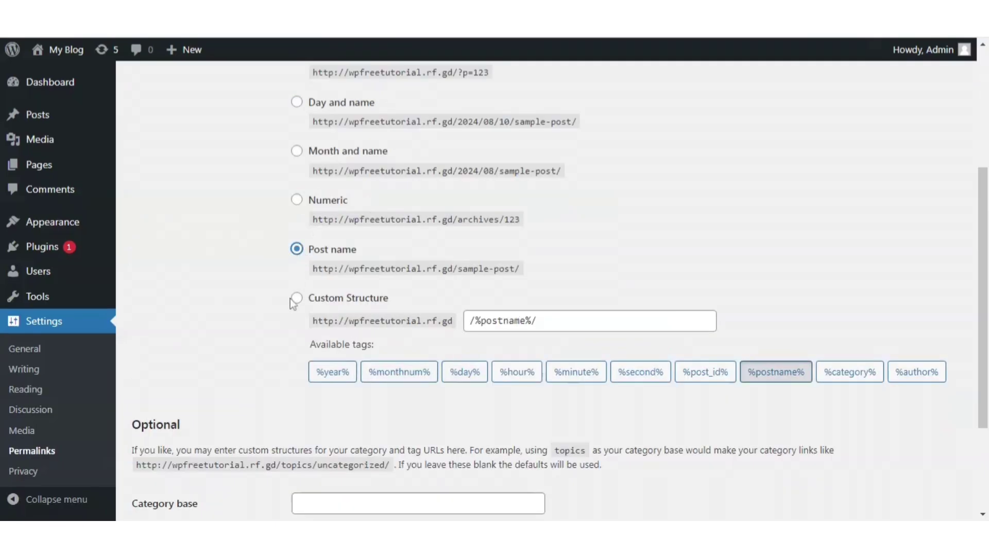
pyautogui.click(298, 299)
pyautogui.scroll(-3, 447, 387)
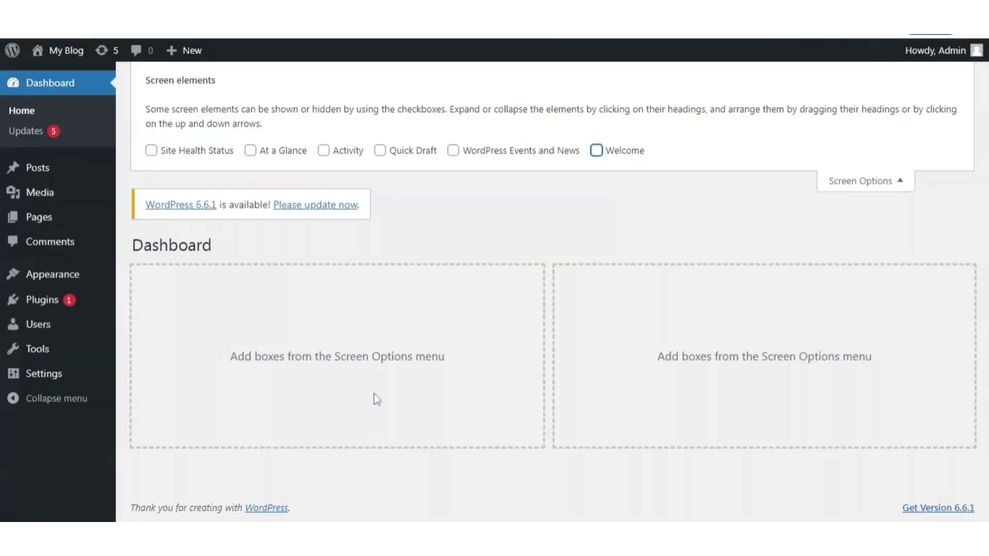
pyautogui.moveTo(34, 375)
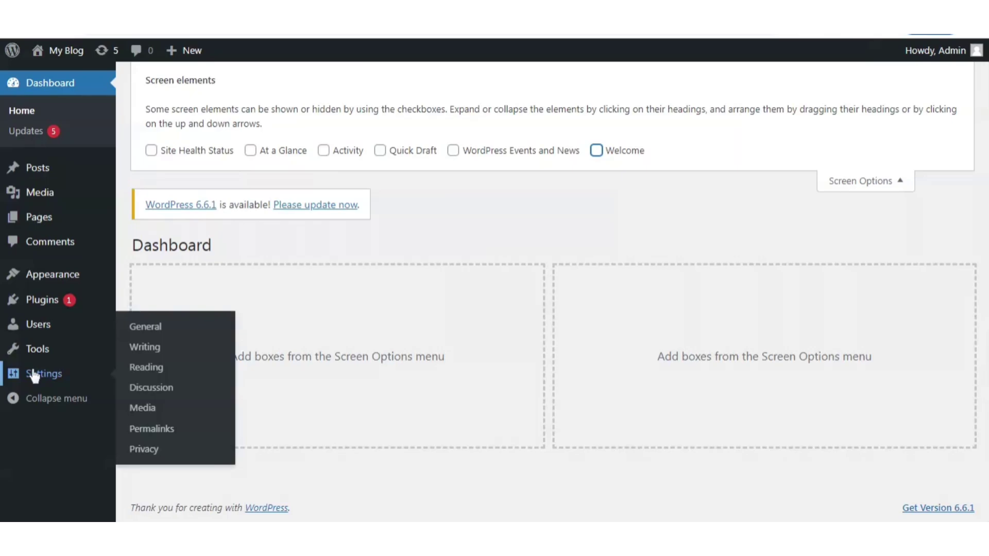